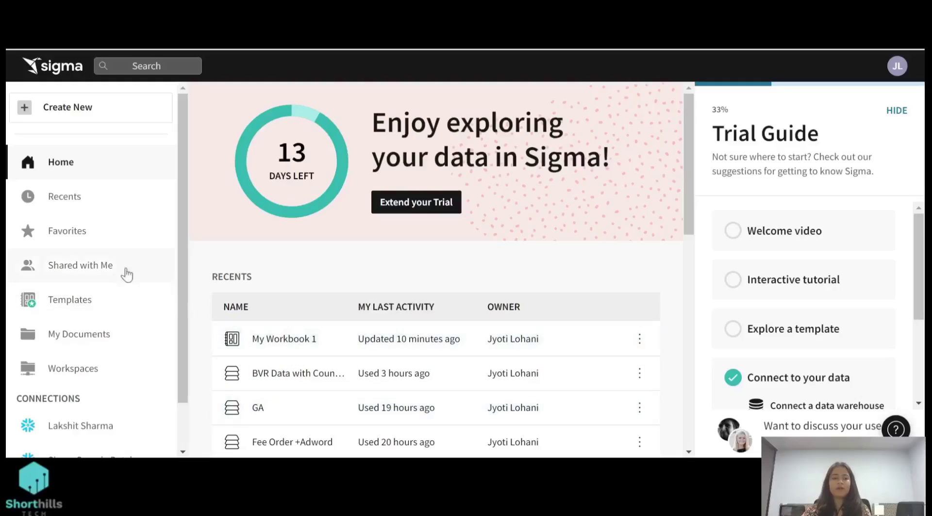
Step: Open My Workbook 1, switch it into editing mode, and go to Page 2
{"action": "left_click", "coordinate": [288, 340]}
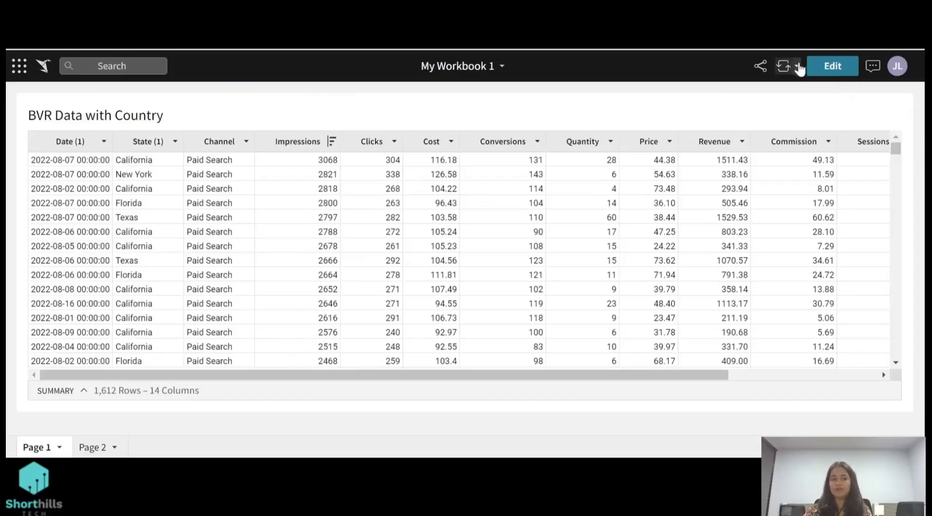
{"action": "left_click", "coordinate": [821, 67]}
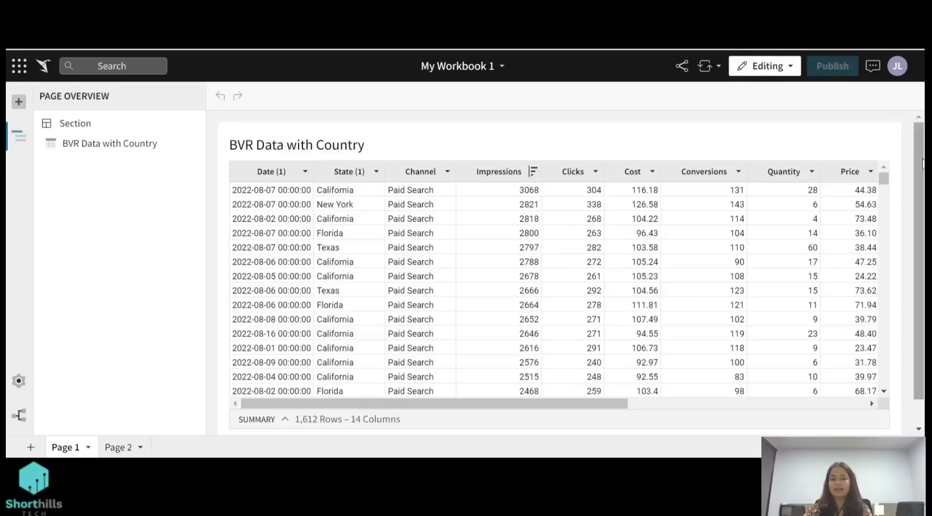
{"action": "left_click", "coordinate": [127, 455]}
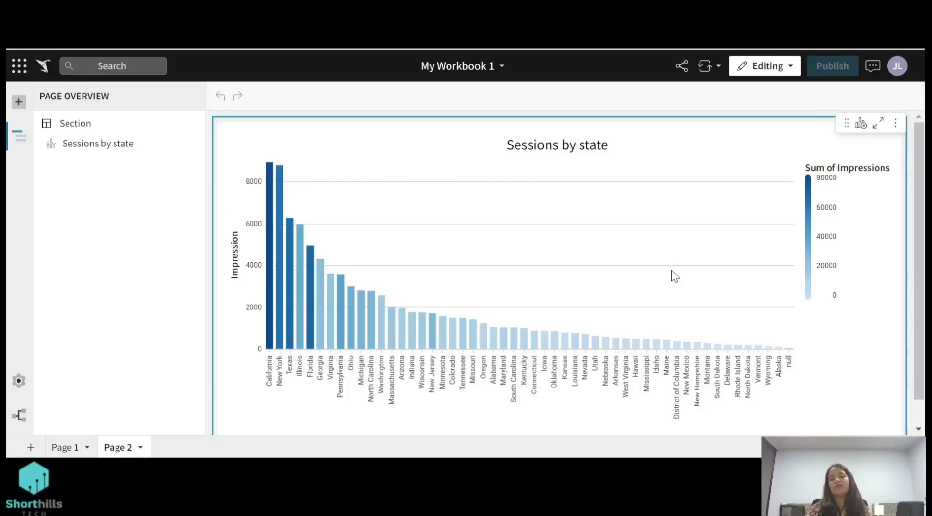
Step: Add a DATE control element to Page 2 below the Sessions by state chart
{"action": "left_click", "coordinate": [601, 113]}
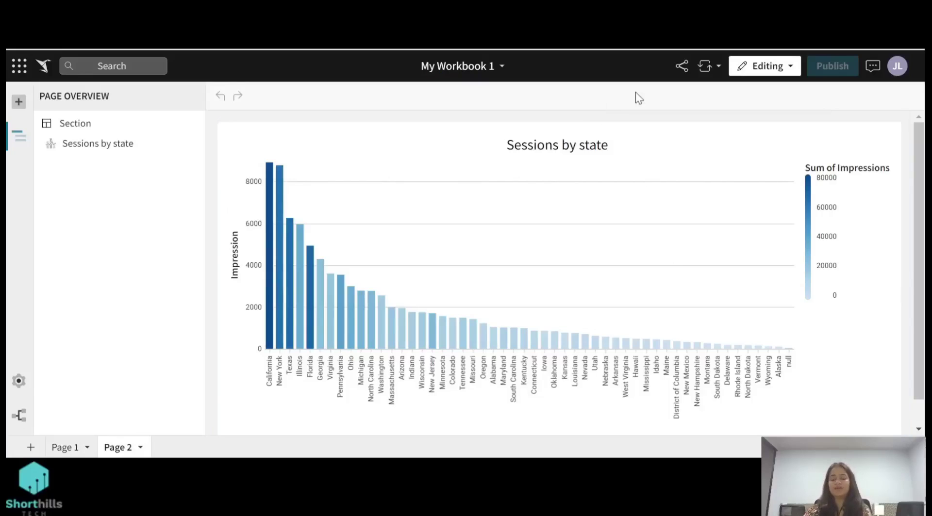
{"action": "left_click", "coordinate": [17, 103]}
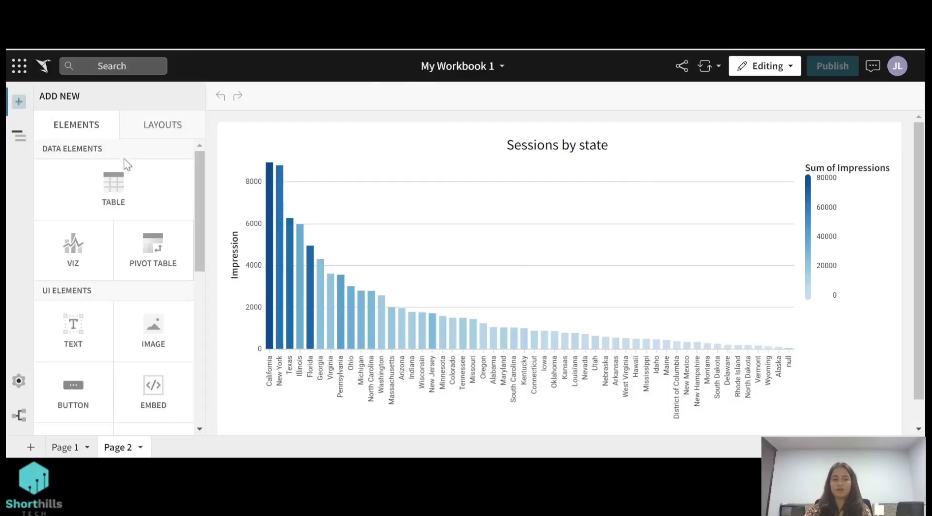
{"action": "scroll", "coordinate": [125, 162], "scroll_direction": "down", "scroll_amount": 5}
{"action": "scroll", "coordinate": [125, 160], "scroll_direction": "down", "scroll_amount": 2}
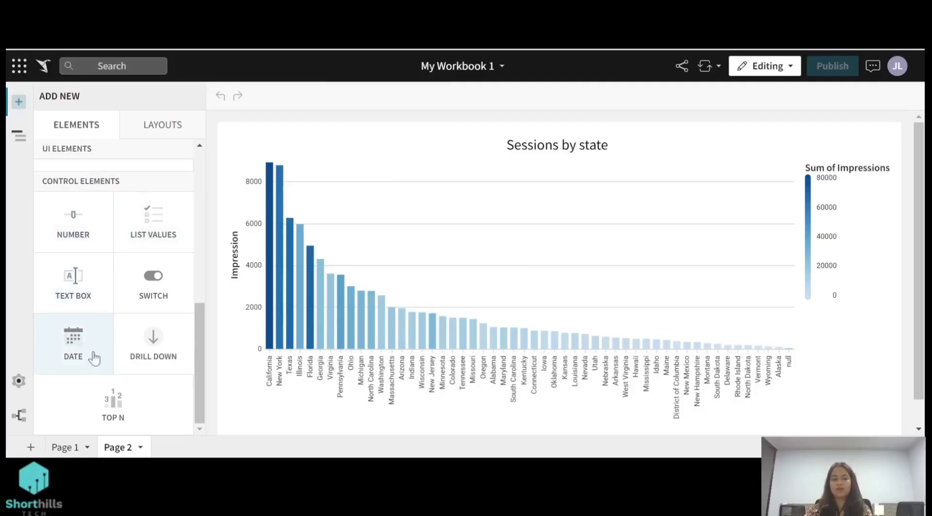
{"action": "left_click", "coordinate": [91, 359]}
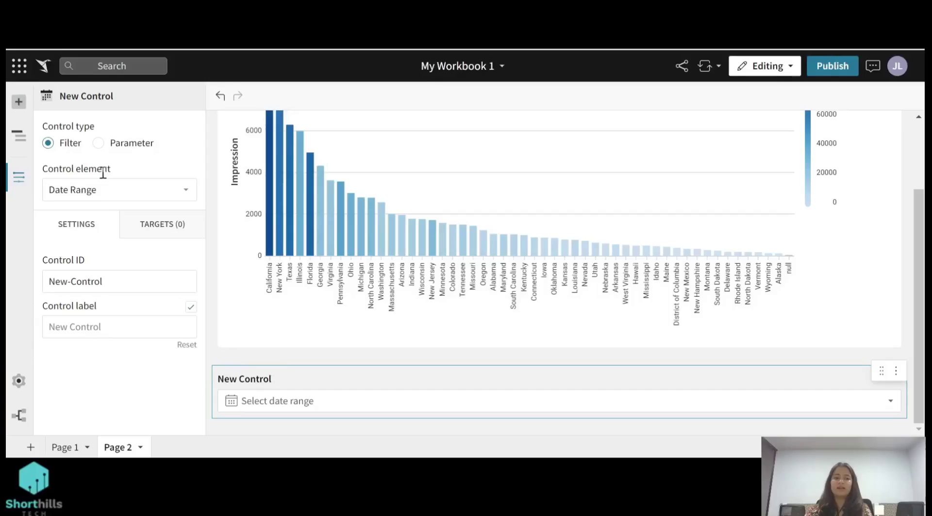
Step: Keep Date Range as the control type and change its ID from New-Control to 'Data range'
{"action": "left_click", "coordinate": [104, 190]}
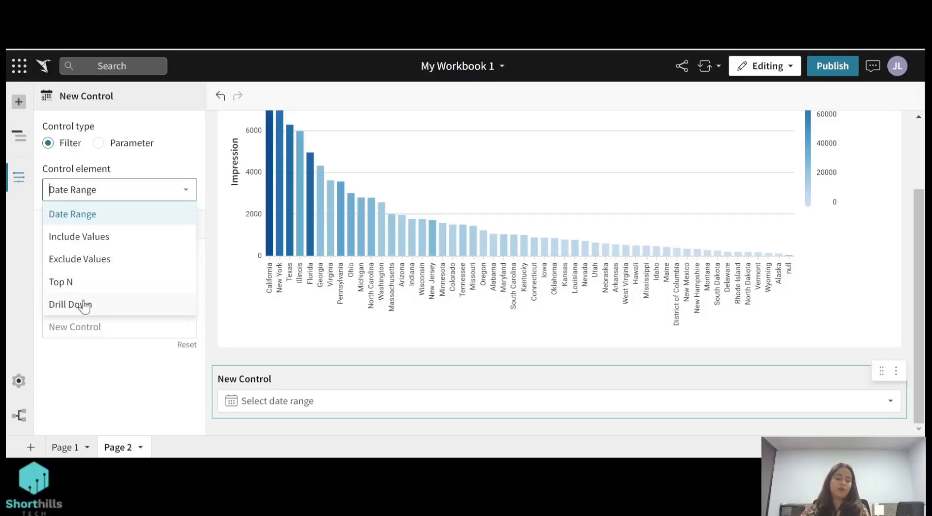
{"action": "left_click", "coordinate": [98, 368]}
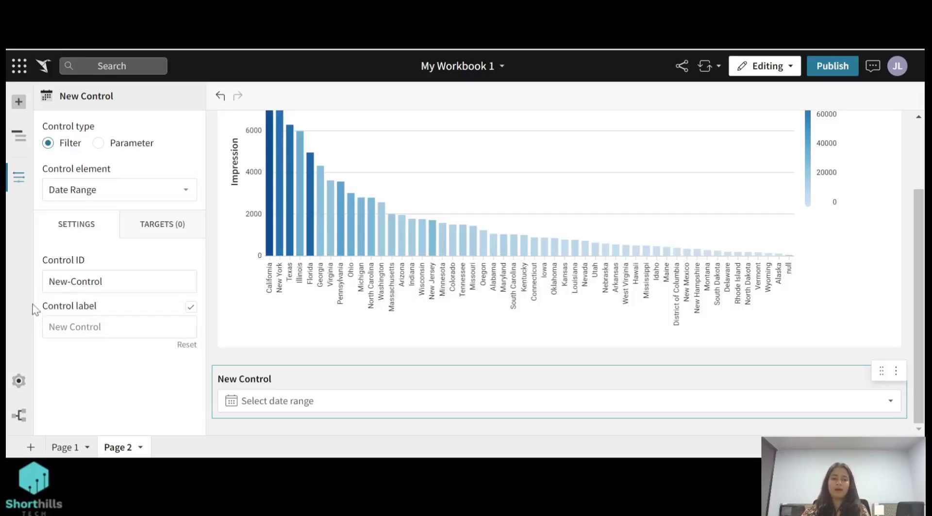
{"action": "left_click", "coordinate": [50, 281]}
{"action": "left_click_drag", "start_coordinate": [50, 281], "coordinate": [113, 283]}
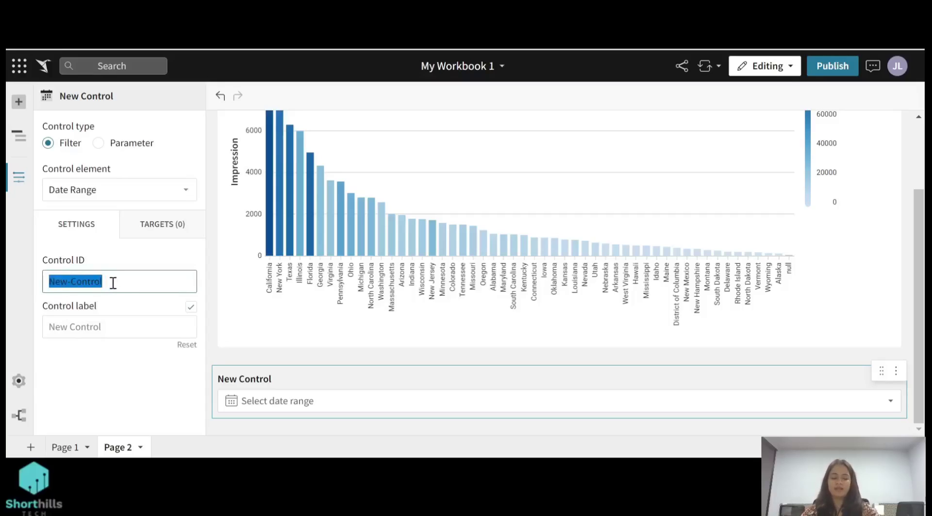
{"action": "type", "text": "Data"}
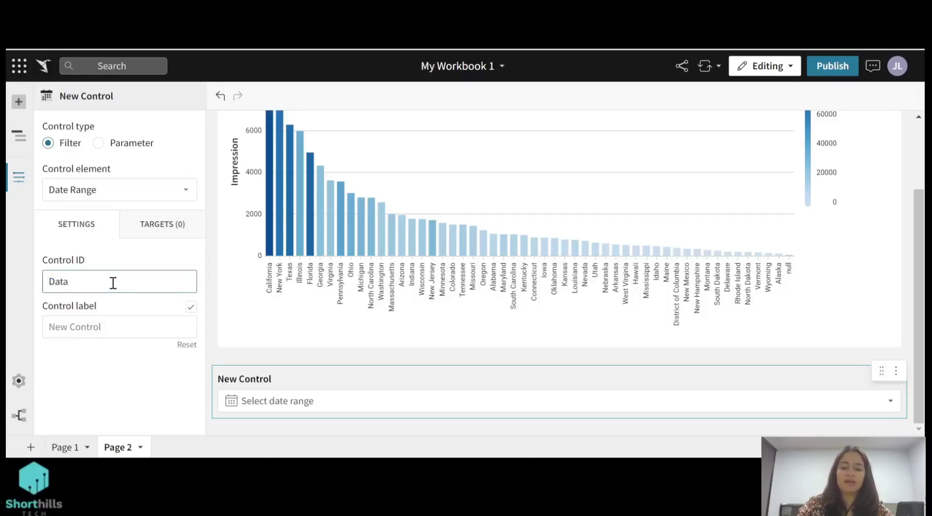
{"action": "type", "text": " range"}
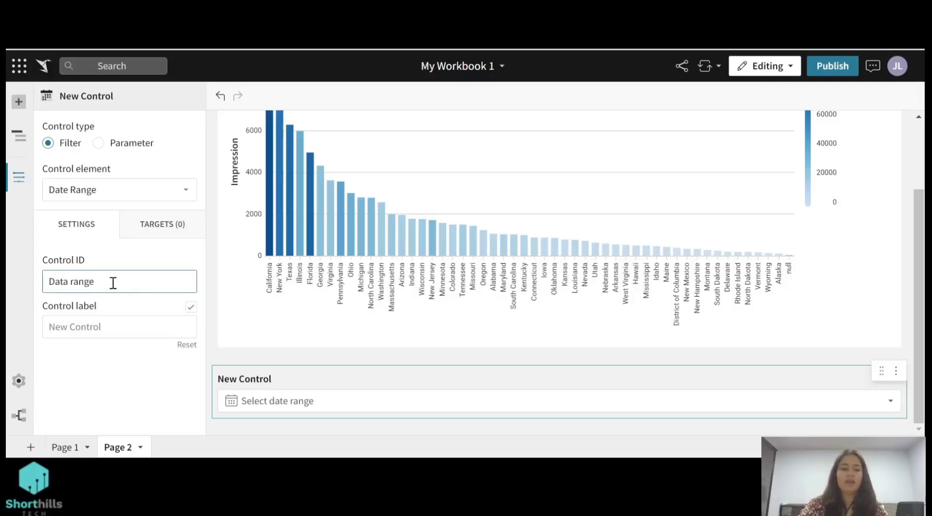
{"action": "key", "text": "Return"}
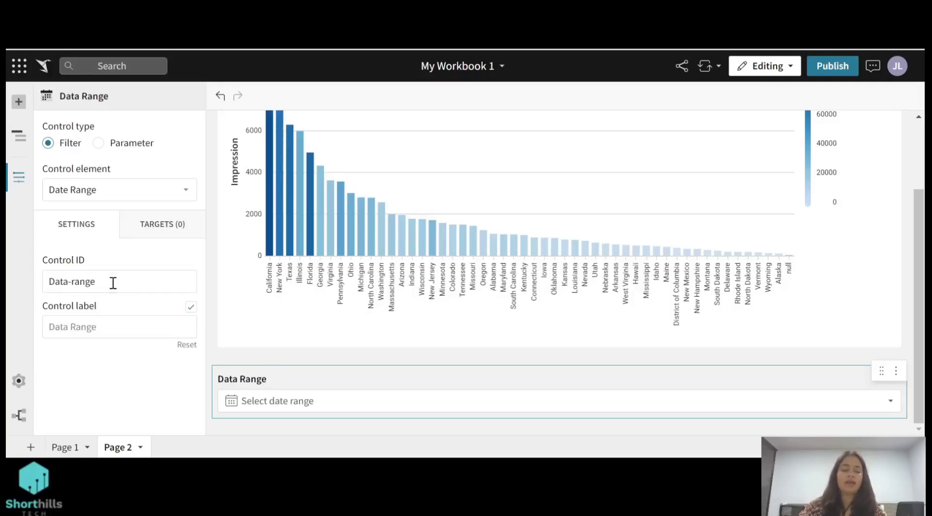
Step: Add the Page 1 BVR Data with Country table as the date filter's target
{"action": "left_click", "coordinate": [158, 226]}
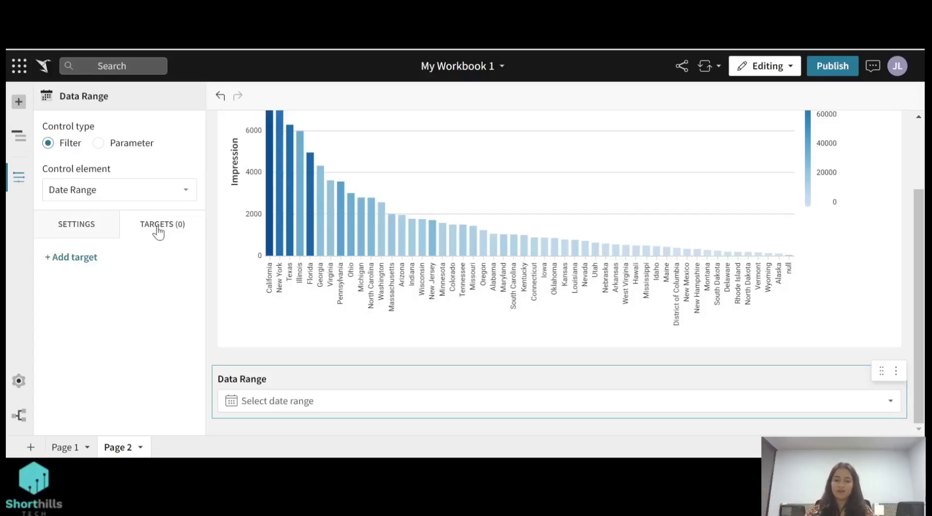
{"action": "left_click", "coordinate": [70, 259]}
{"action": "mouse_move", "coordinate": [144, 330]}
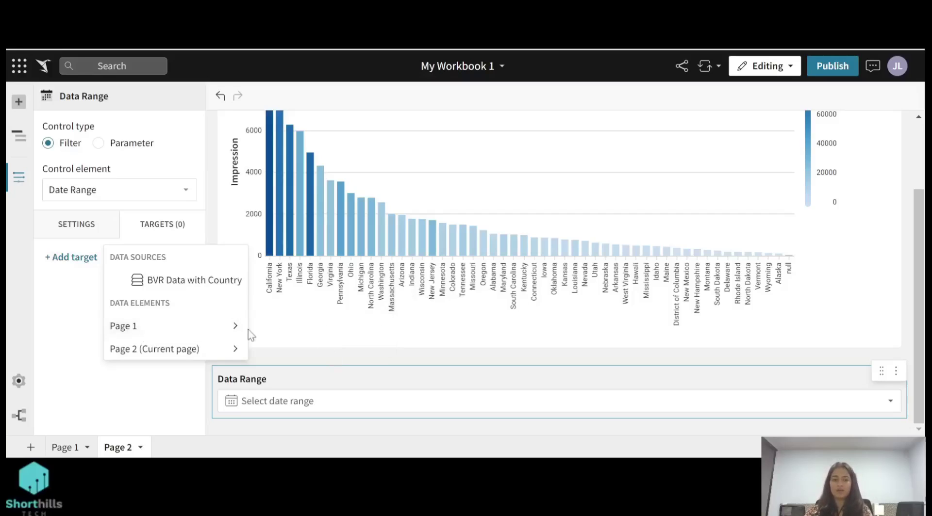
{"action": "mouse_move", "coordinate": [246, 329]}
{"action": "left_click", "coordinate": [293, 339]}
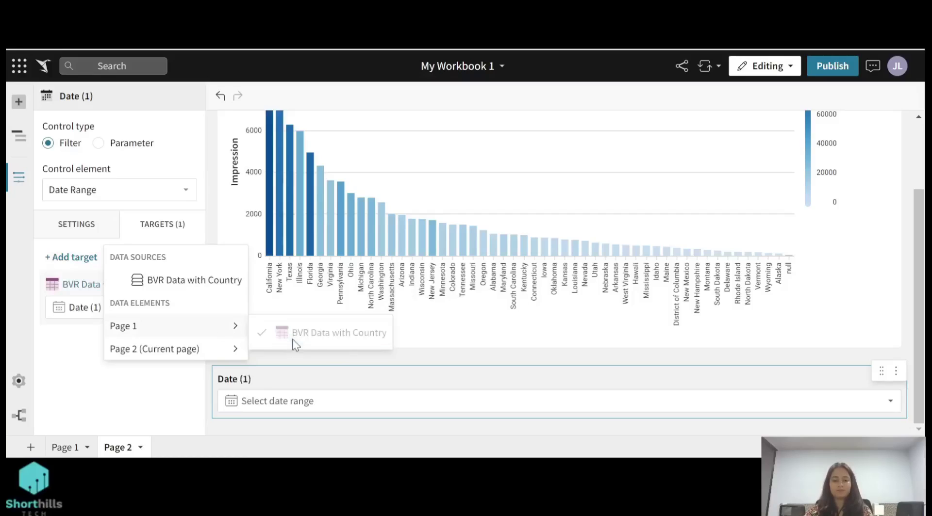
{"action": "left_click", "coordinate": [73, 377]}
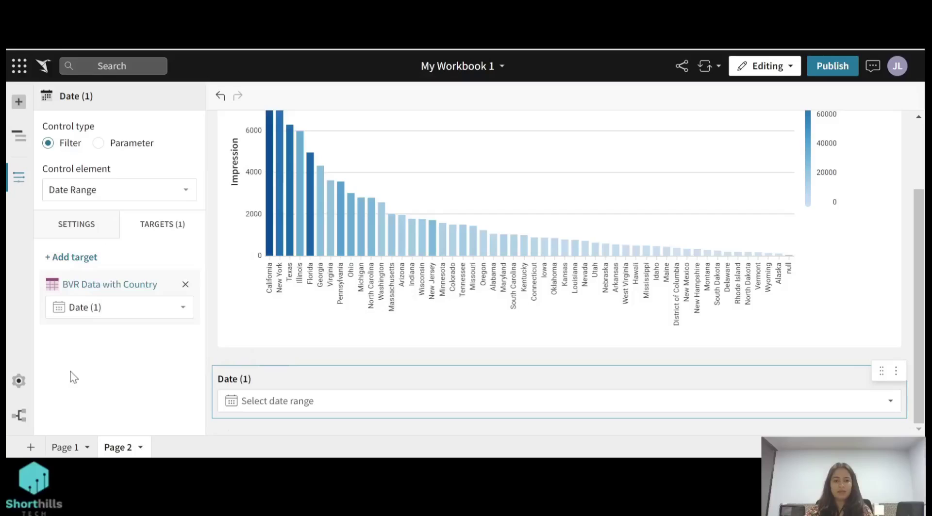
Step: Filter the chart to August 15–18, 2022 using the Date (1) range picker
{"action": "left_click", "coordinate": [322, 363]}
{"action": "left_click", "coordinate": [326, 376]}
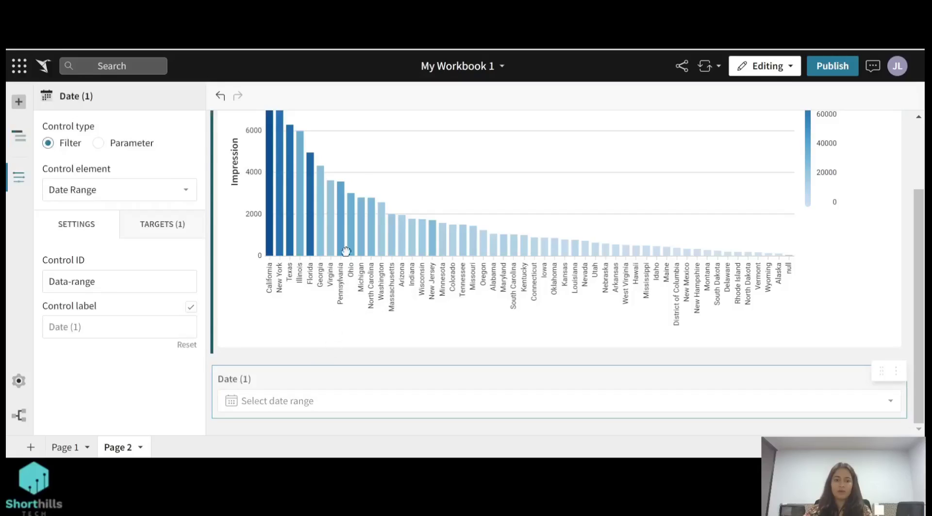
{"action": "scroll", "coordinate": [346, 252], "scroll_direction": "up", "scroll_amount": 3}
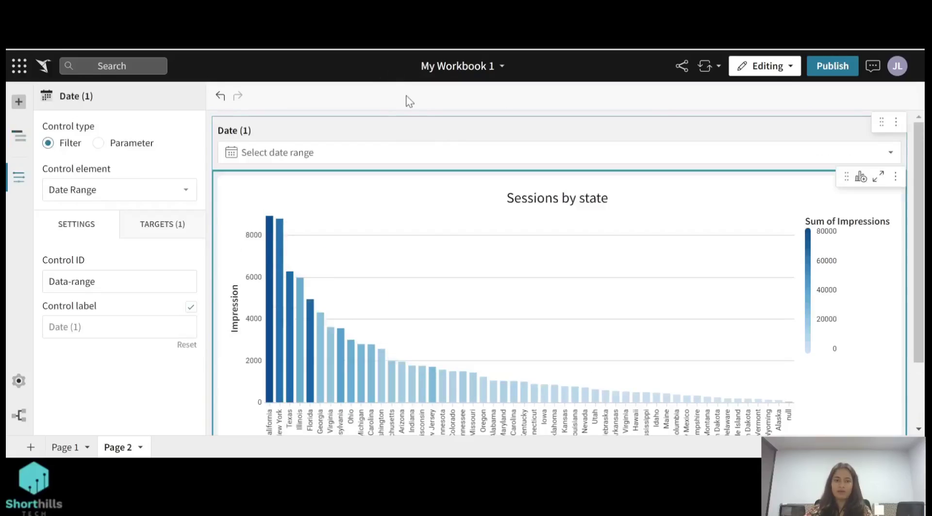
{"action": "left_click", "coordinate": [469, 160]}
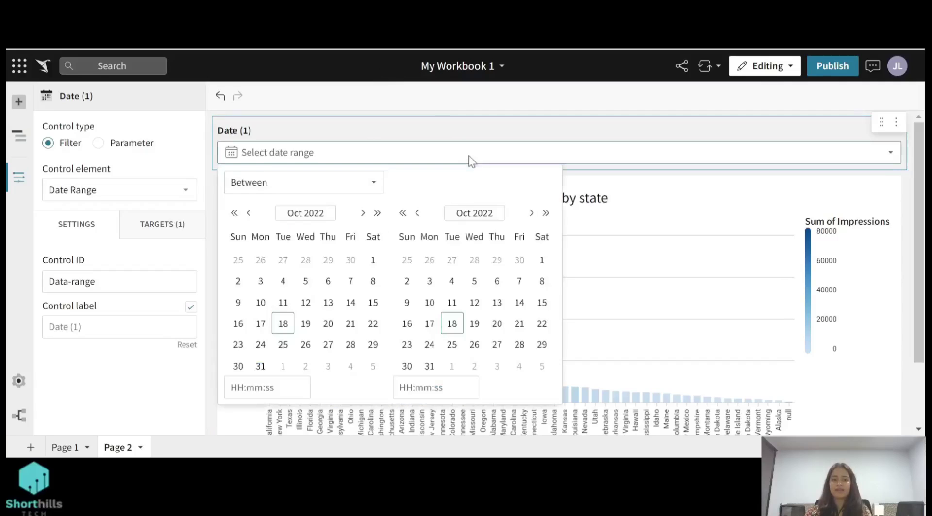
{"action": "left_click", "coordinate": [248, 214]}
{"action": "left_click", "coordinate": [247, 214]}
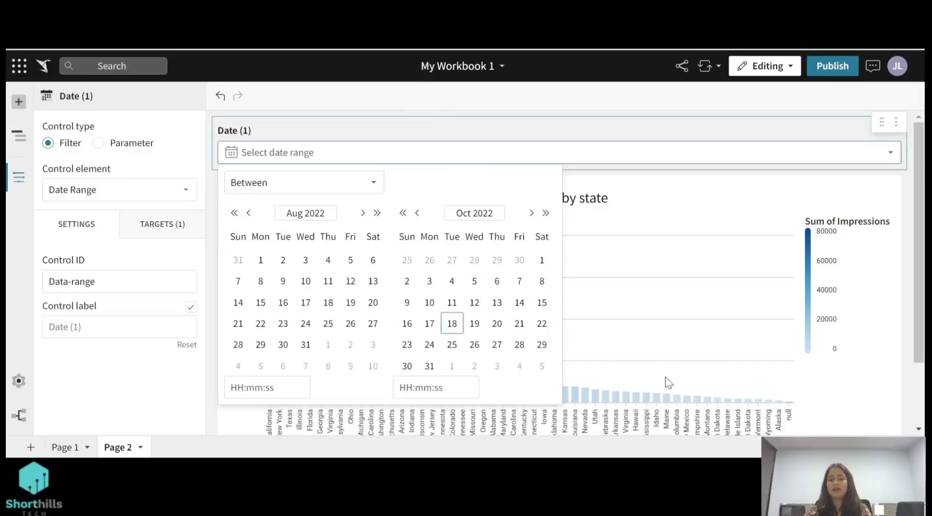
{"action": "left_click", "coordinate": [417, 214]}
{"action": "left_click", "coordinate": [417, 213]}
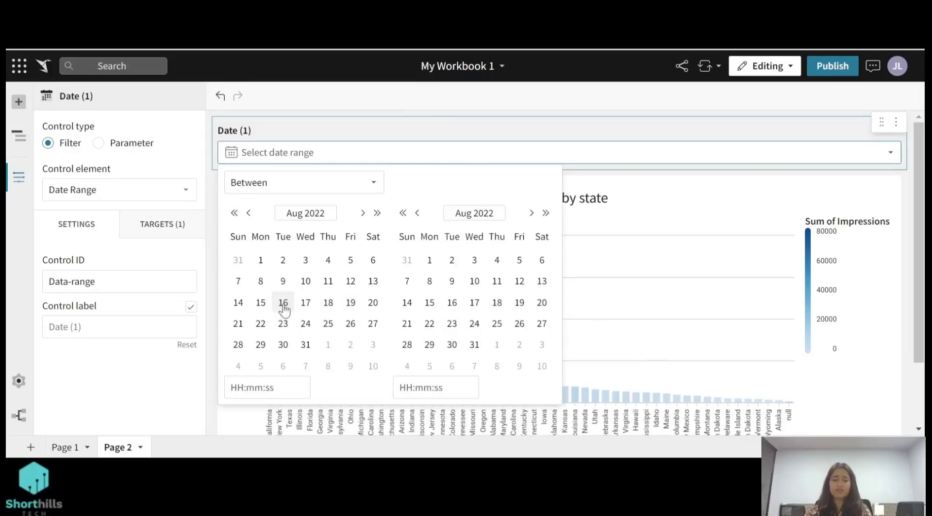
{"action": "left_click", "coordinate": [260, 303]}
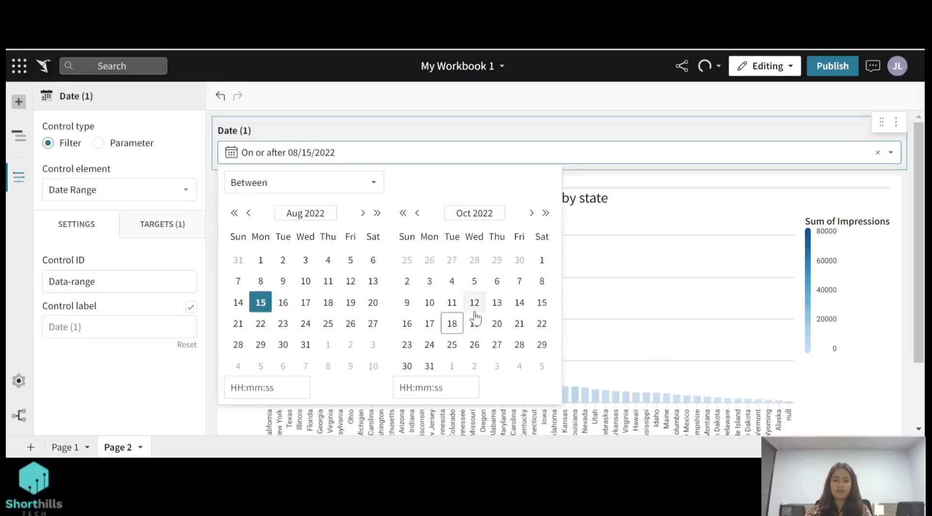
{"action": "left_click", "coordinate": [417, 213]}
{"action": "left_click", "coordinate": [417, 214]}
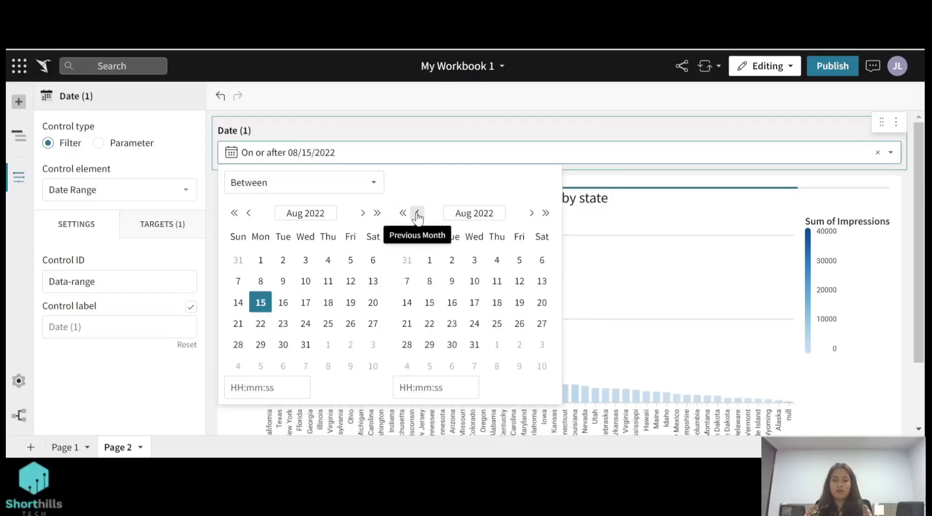
{"action": "left_click", "coordinate": [498, 304]}
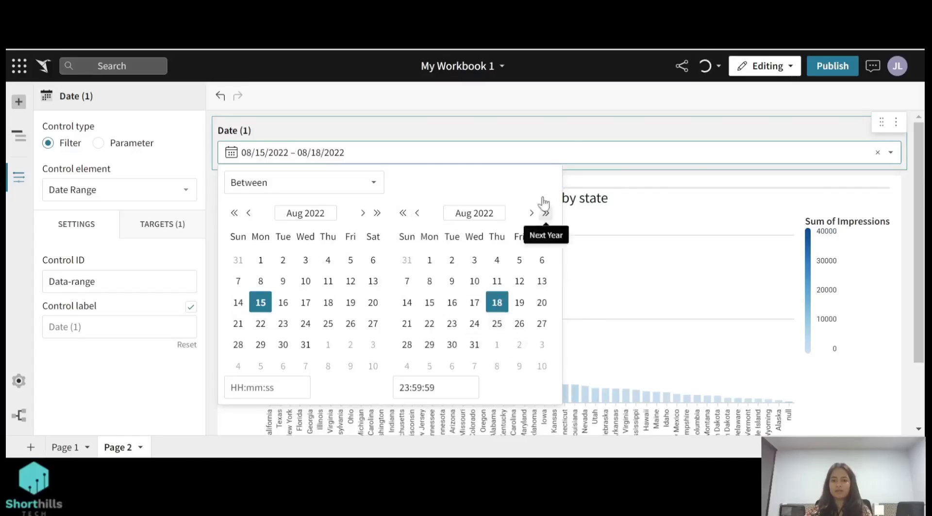
{"action": "left_click", "coordinate": [898, 290]}
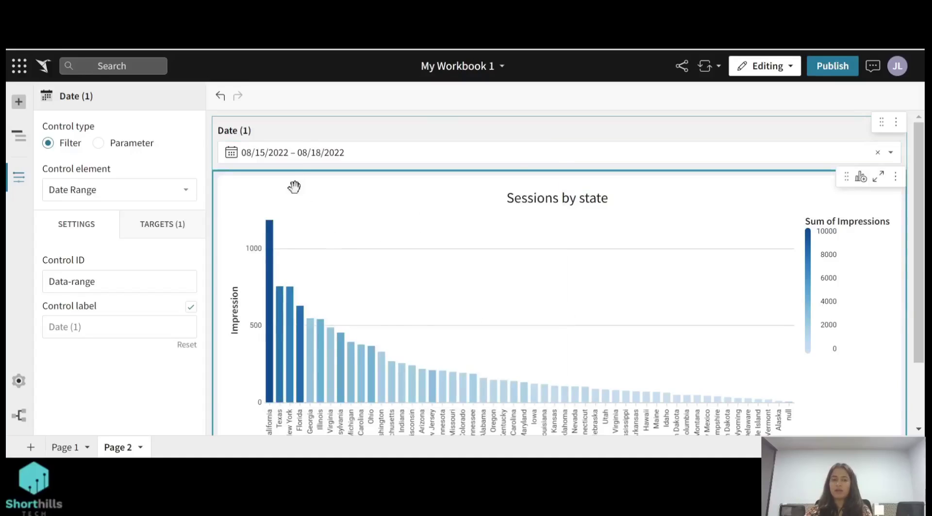
Step: Narrow the range to August 15 only, then undo to clear the date filter
{"action": "left_click", "coordinate": [387, 160]}
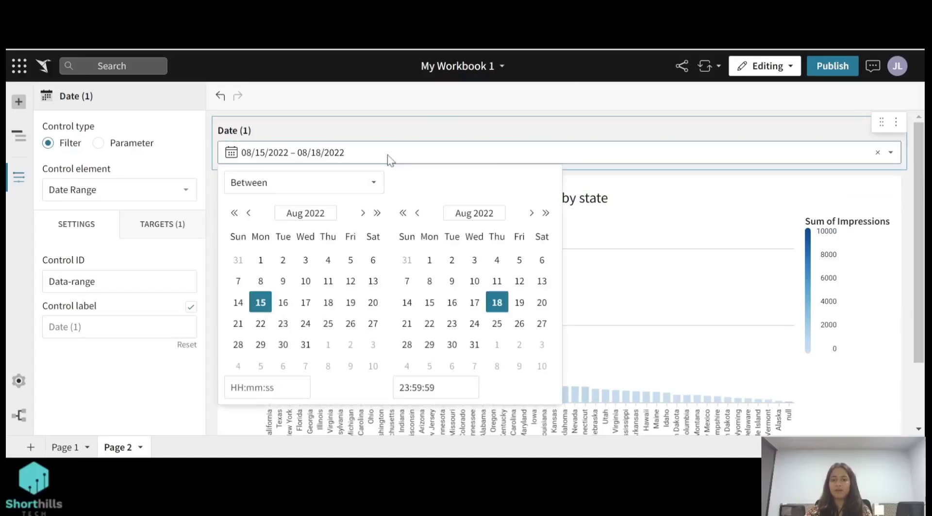
{"action": "left_click", "coordinate": [428, 305]}
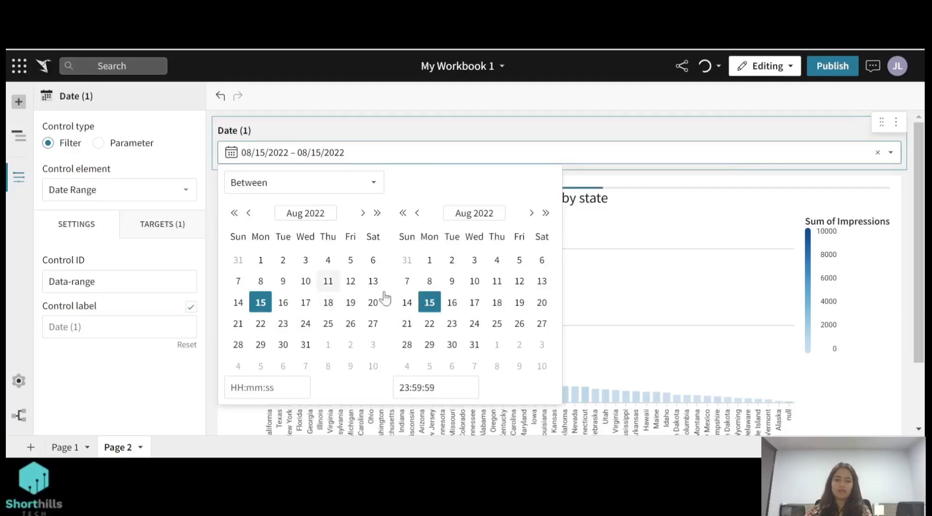
{"action": "left_click", "coordinate": [909, 388]}
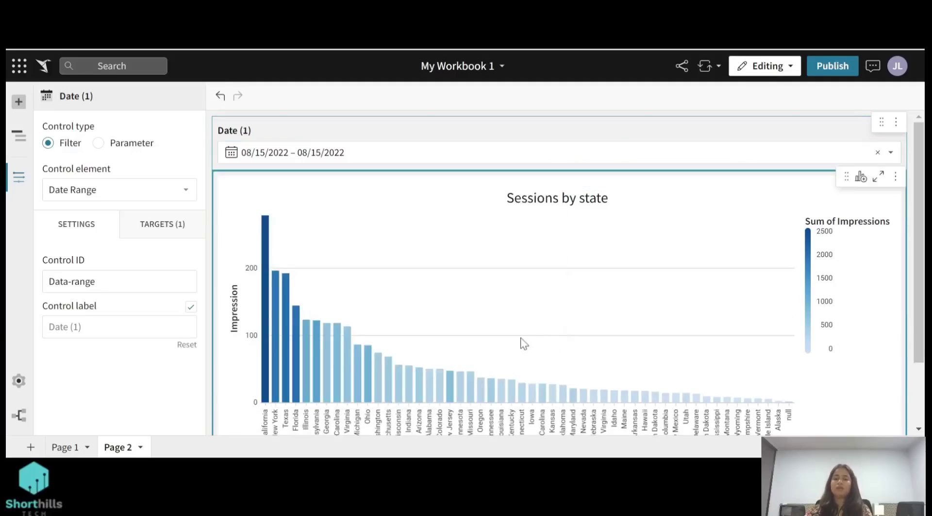
{"action": "key", "text": "ctrl+z"}
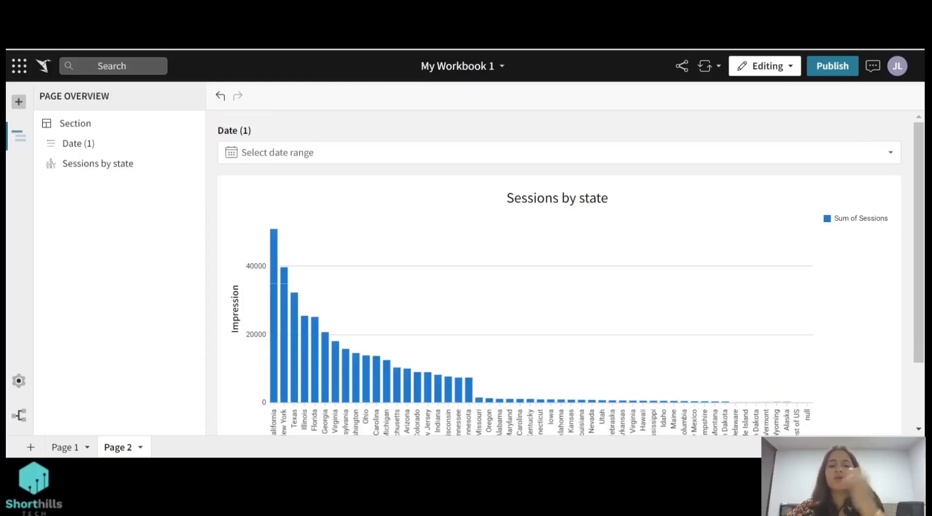
Step: Duplicate the Date (1) control and change the copy's element type to Include Values
{"action": "left_click", "coordinate": [603, 131]}
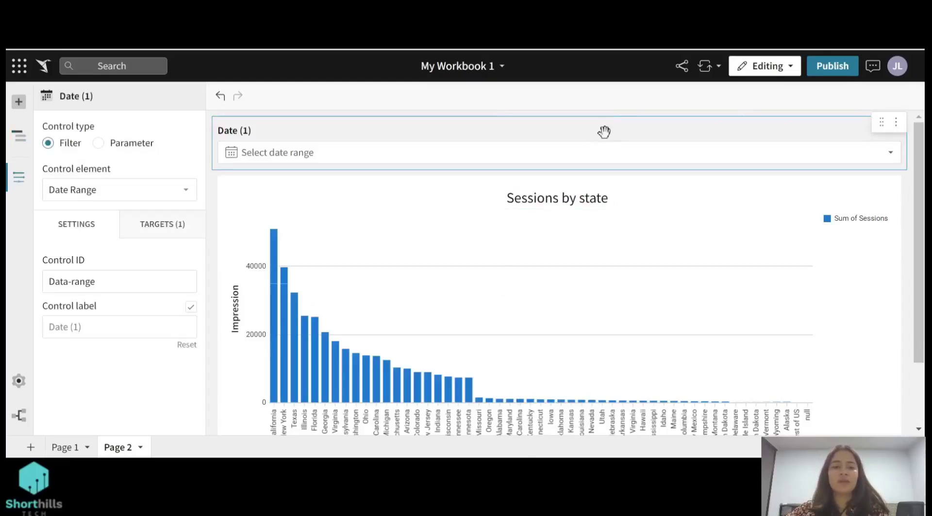
{"action": "left_click", "coordinate": [896, 122]}
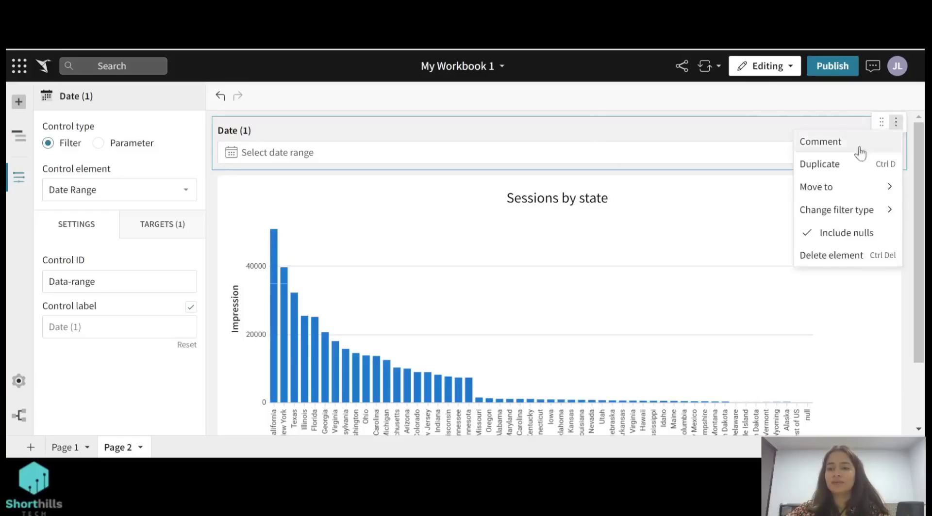
{"action": "left_click", "coordinate": [833, 166]}
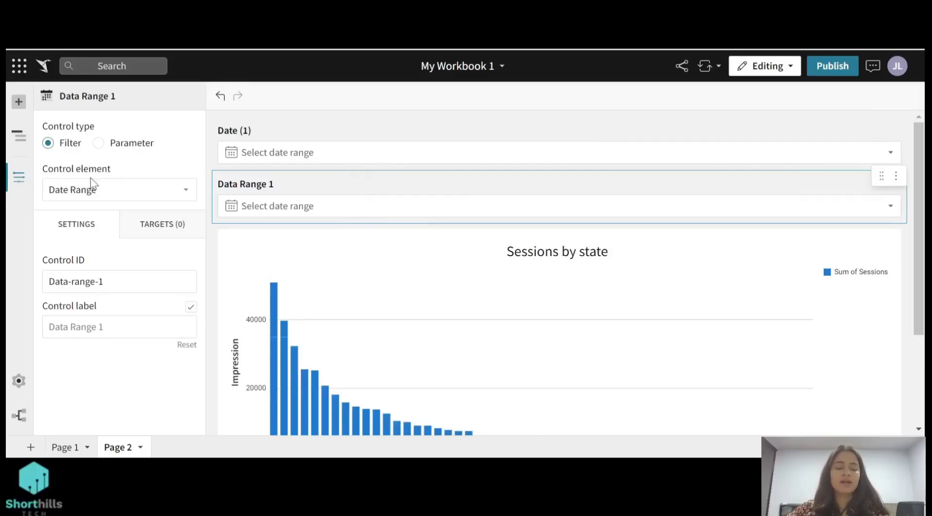
{"action": "left_click", "coordinate": [95, 190]}
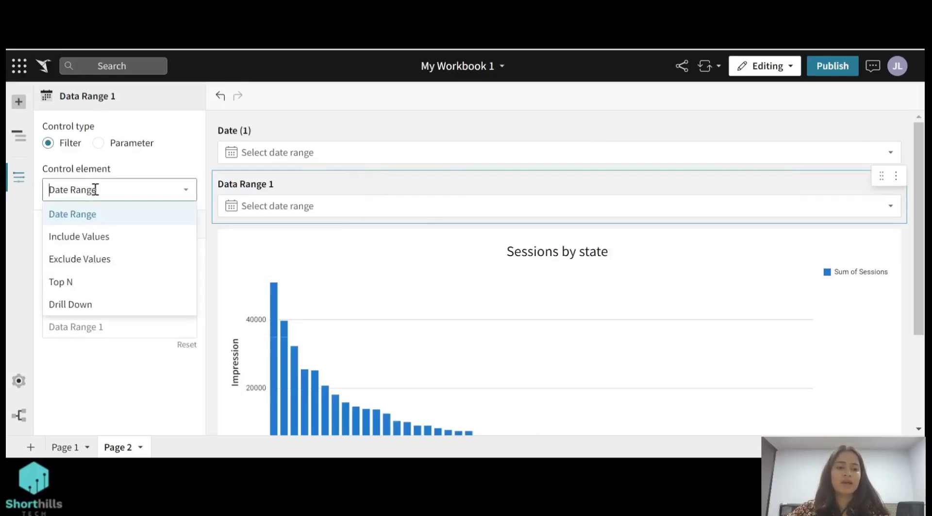
{"action": "left_click", "coordinate": [95, 240]}
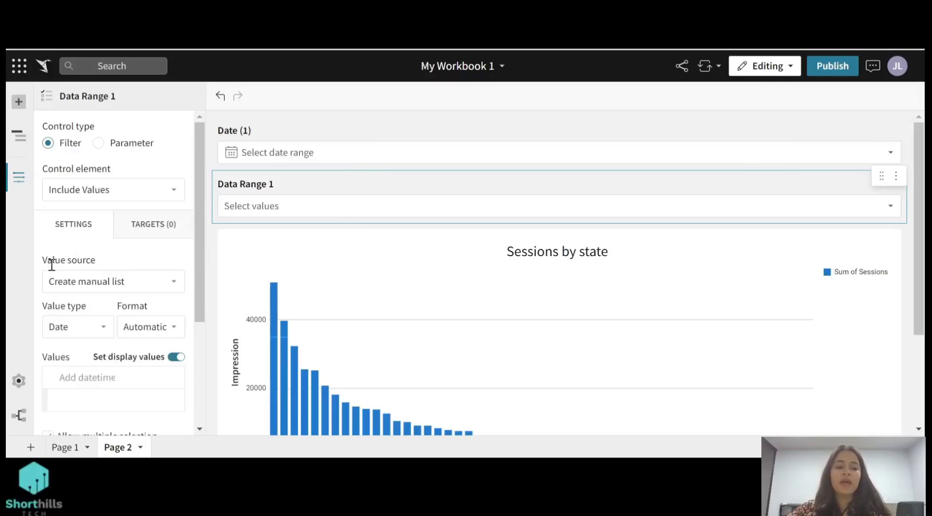
Step: Set the value source to Page 1 BVR Data with Country, using the Channel column
{"action": "left_click", "coordinate": [93, 286]}
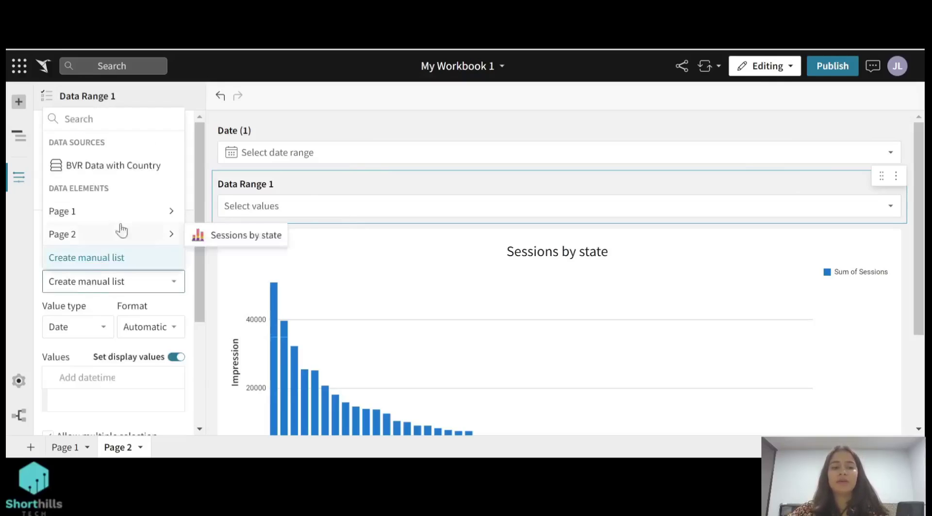
{"action": "mouse_move", "coordinate": [154, 206]}
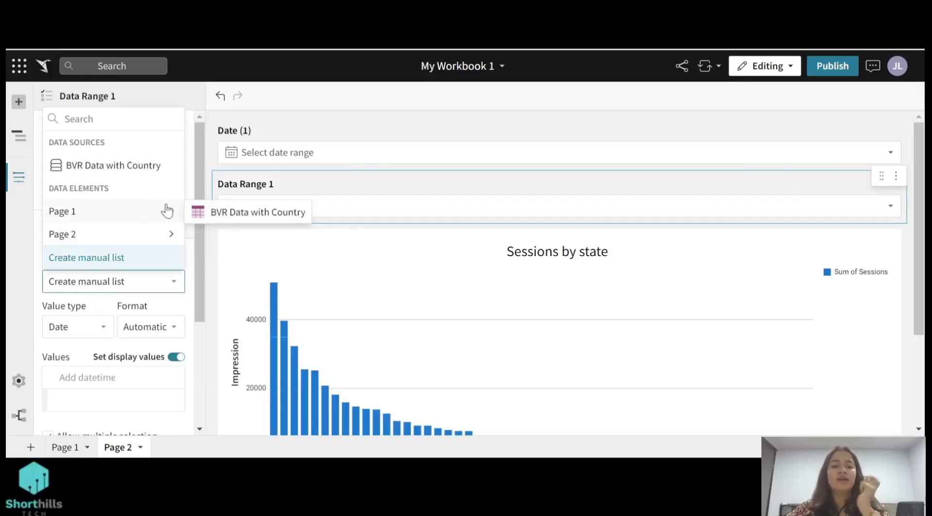
{"action": "left_click", "coordinate": [218, 212]}
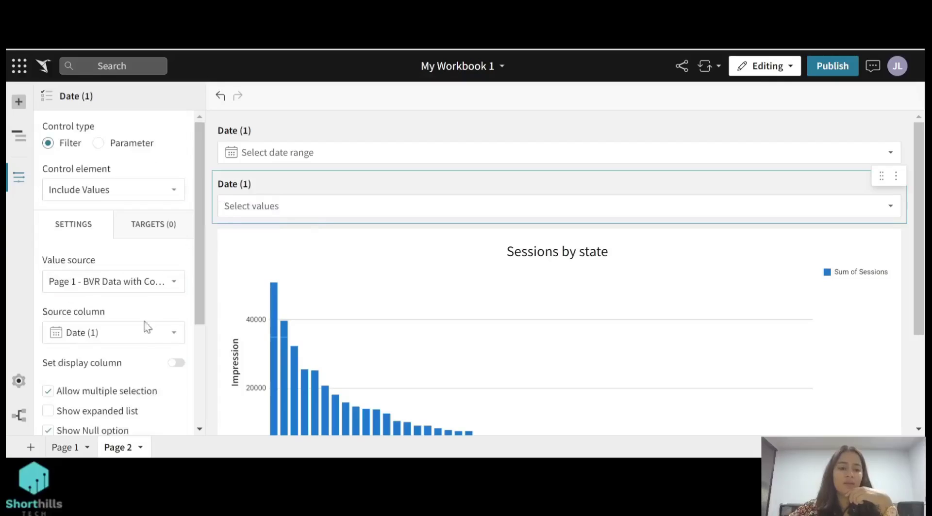
{"action": "left_click", "coordinate": [79, 332]}
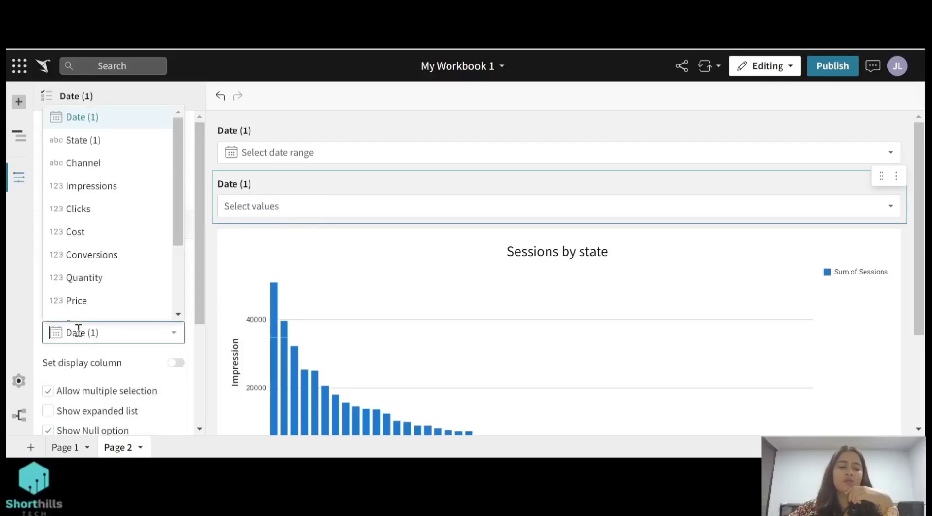
{"action": "left_click", "coordinate": [122, 166]}
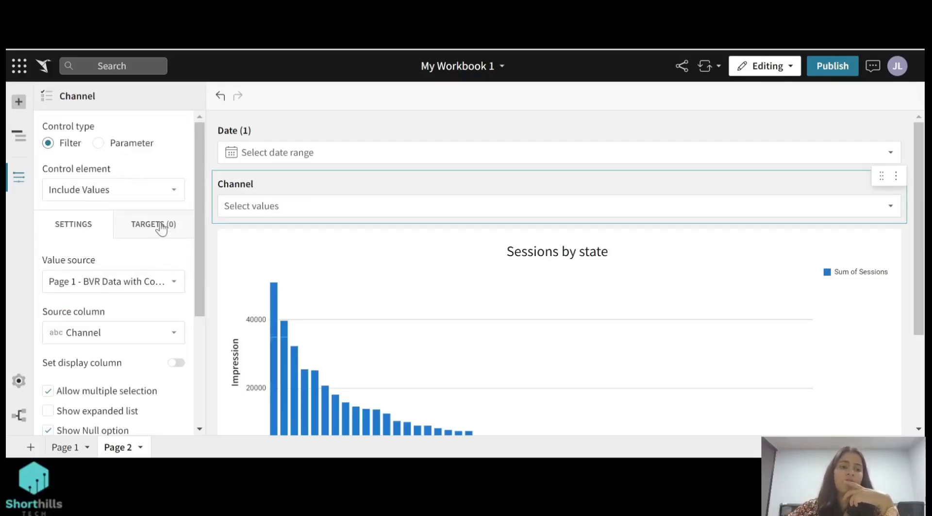
Step: Add the BVR Data with Country table on Page 1 as the filter's target
{"action": "left_click", "coordinate": [162, 224]}
{"action": "left_click", "coordinate": [77, 258]}
{"action": "mouse_move", "coordinate": [119, 325]}
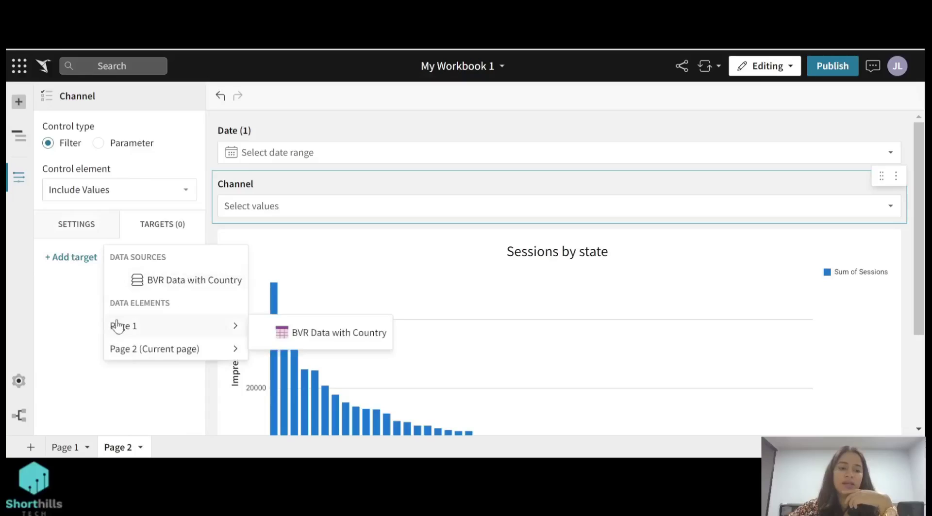
{"action": "left_click", "coordinate": [279, 331]}
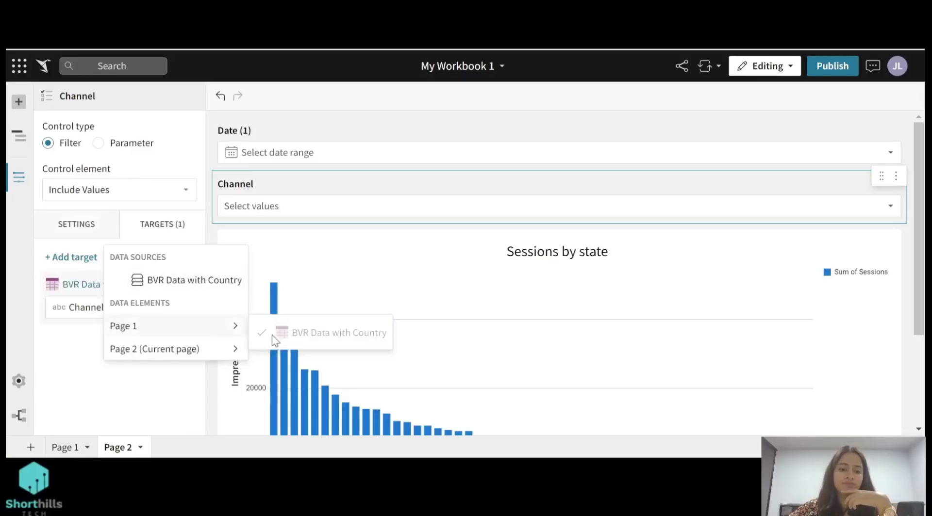
{"action": "left_click", "coordinate": [34, 374]}
{"action": "scroll", "coordinate": [832, 223], "scroll_direction": "down", "scroll_amount": 2}
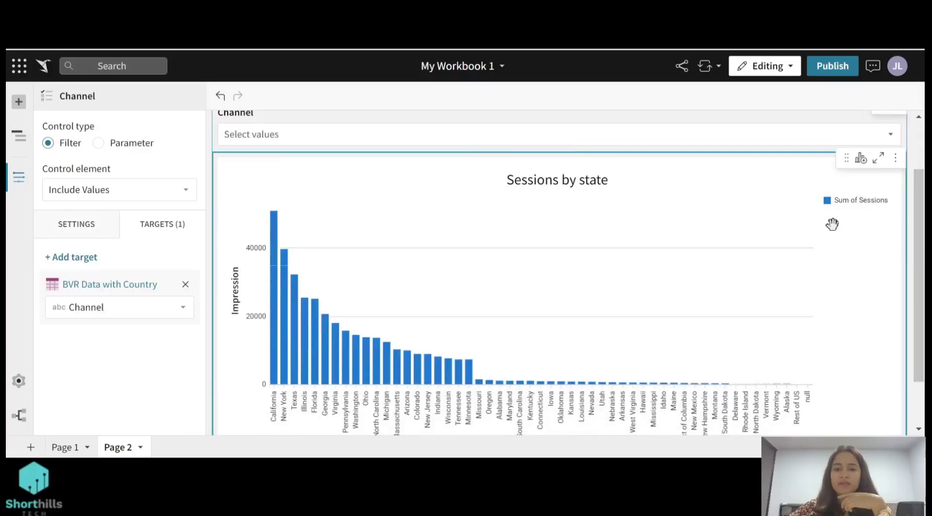
Step: Check only Organic Search in the Channel filter and review the updated chart
{"action": "left_click", "coordinate": [418, 135]}
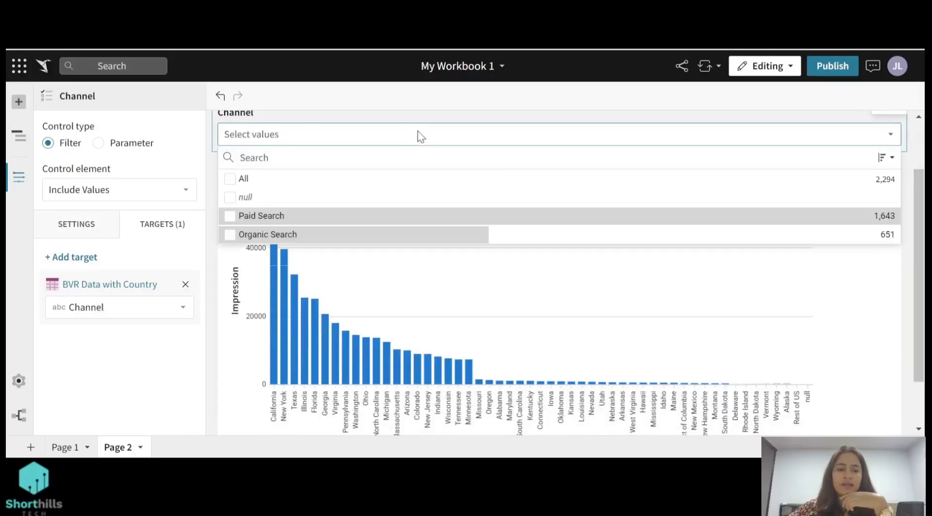
{"action": "left_click", "coordinate": [229, 235]}
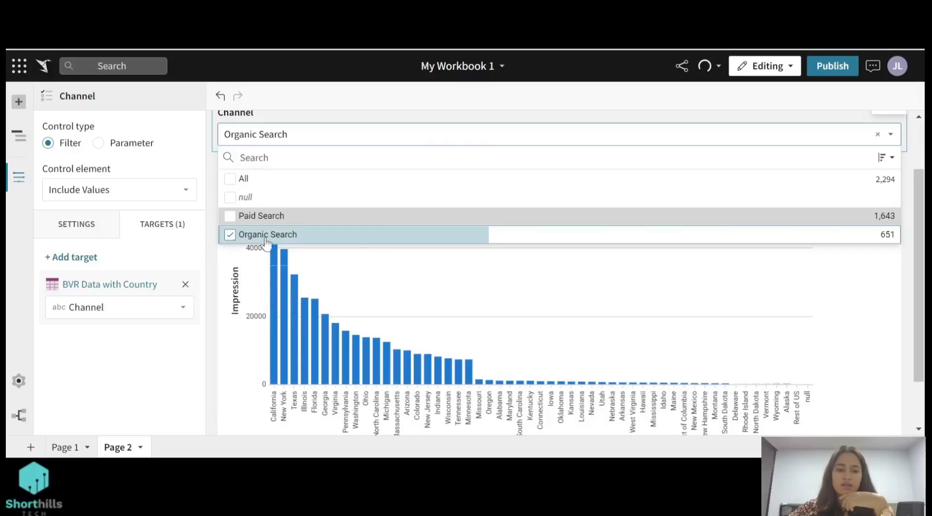
{"action": "left_click", "coordinate": [857, 304]}
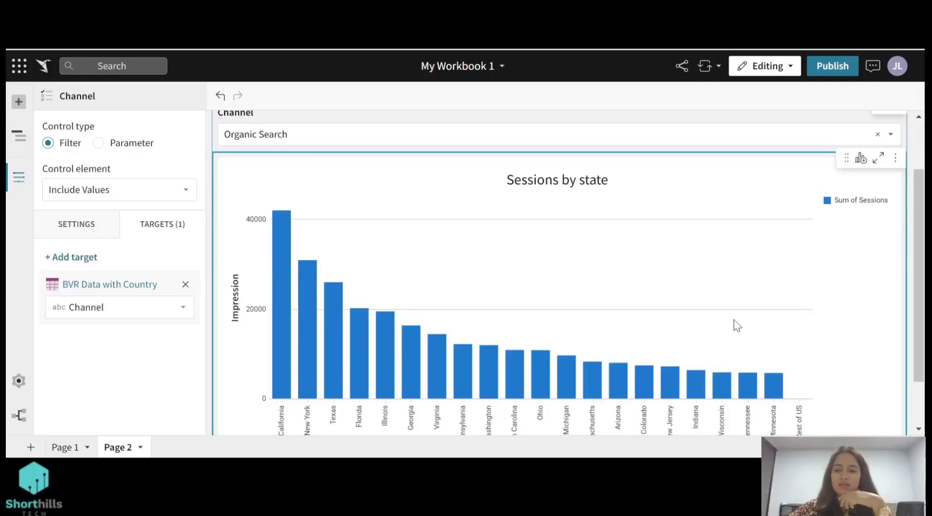
{"action": "scroll", "coordinate": [722, 314], "scroll_direction": "up", "scroll_amount": 2}
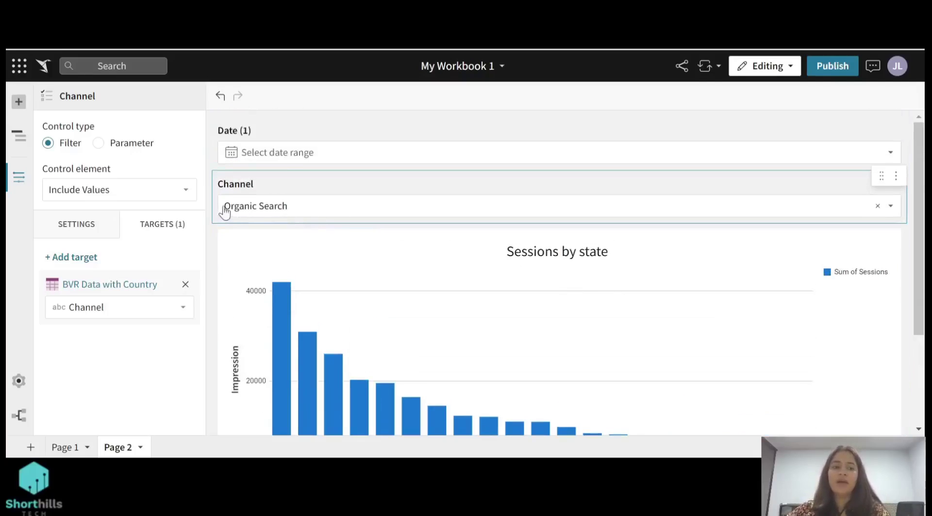
{"action": "scroll", "coordinate": [223, 210], "scroll_direction": "down", "scroll_amount": 2}
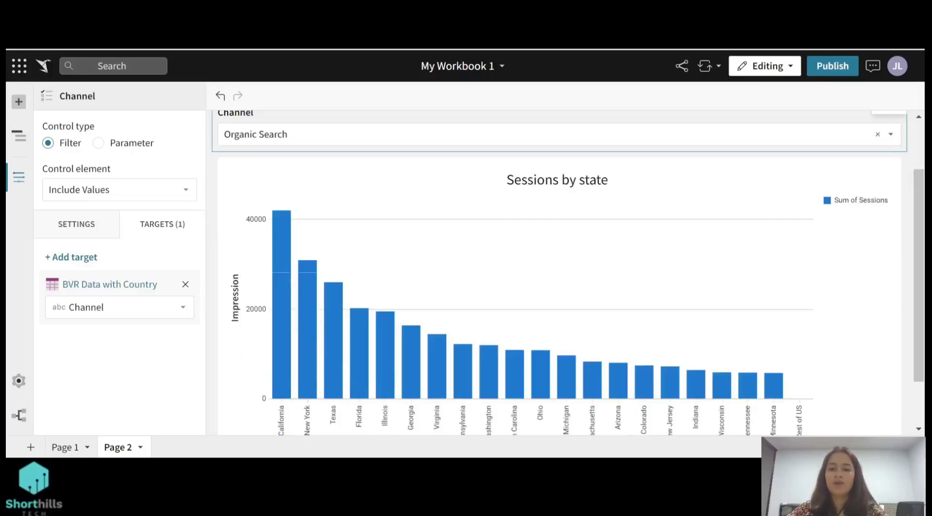